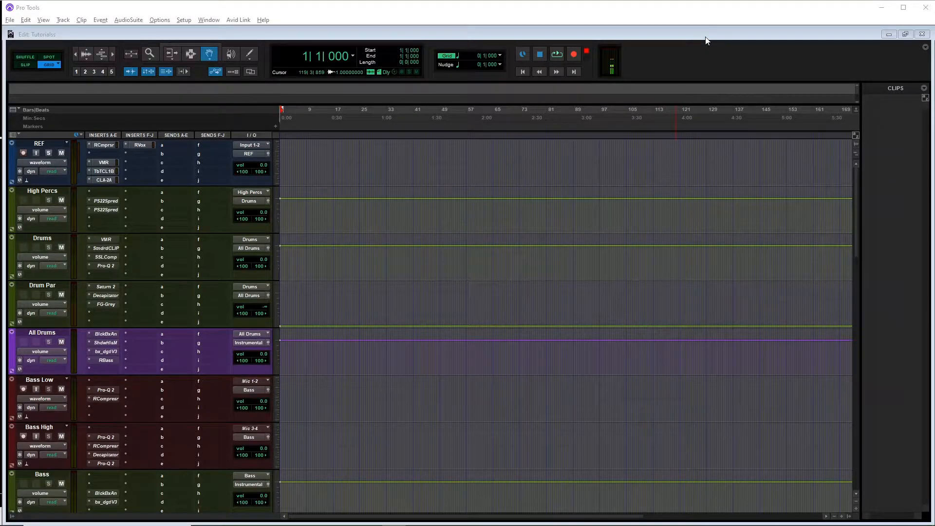
# Step: Switch to the TradingView chart in Chrome and lower the Threshold line below the wave peaks, to about 26.6B
pyautogui.hotkey('alt', 'Tab')
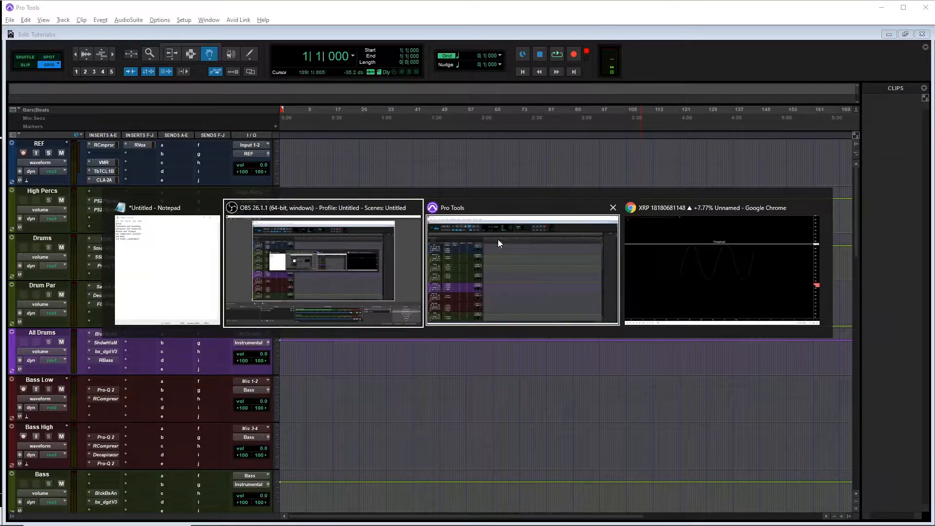
pyautogui.click(700, 285)
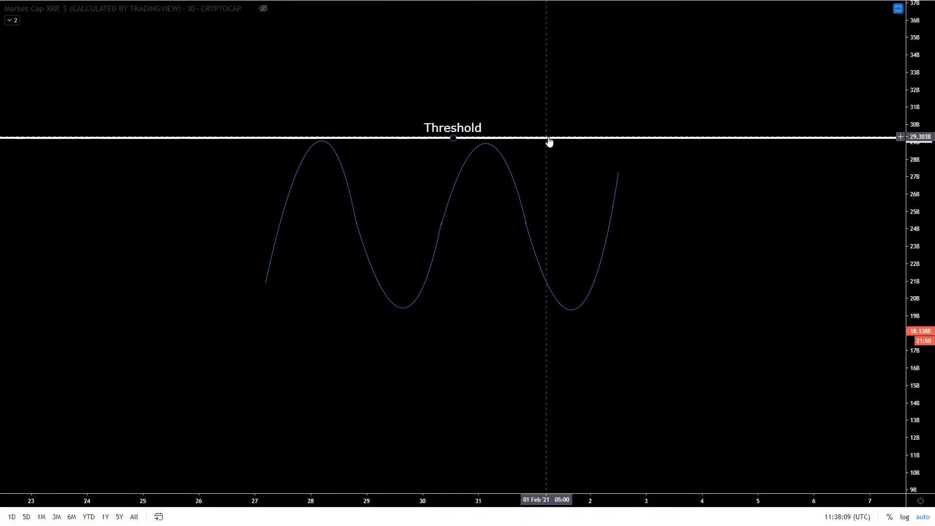
pyautogui.moveTo(547, 141); pyautogui.dragTo(549, 132)
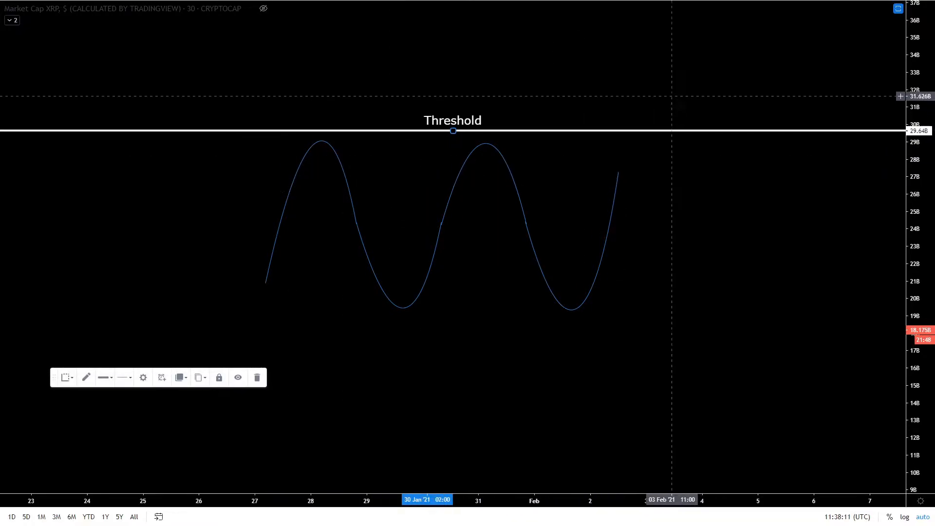
pyautogui.moveTo(698, 132); pyautogui.dragTo(695, 184)
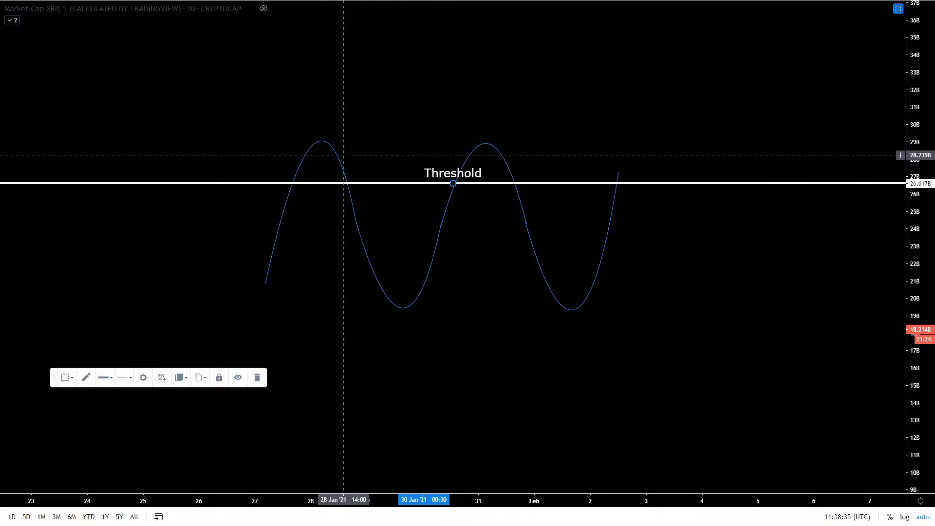
# Step: Lower the first wave's peak in stages to just under the Threshold line, and raise it back above the line
pyautogui.click(315, 157)
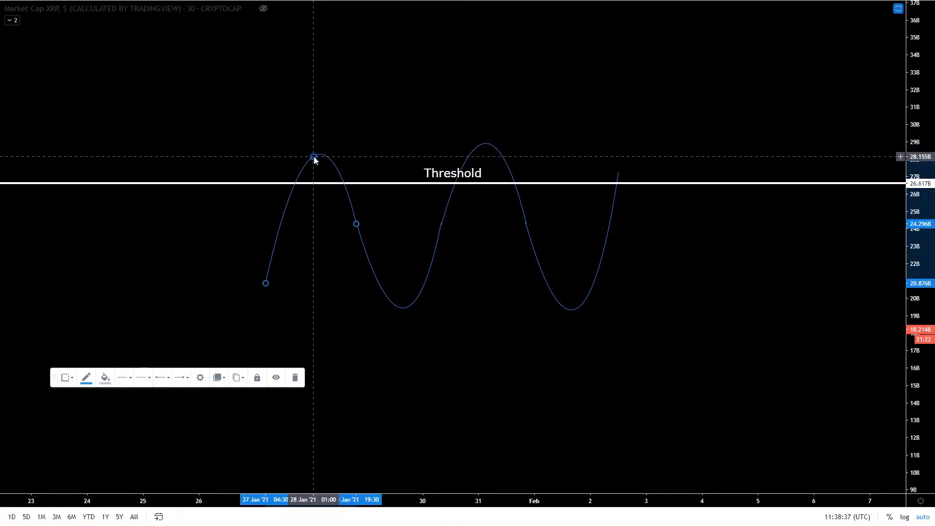
pyautogui.moveTo(317, 157); pyautogui.dragTo(317, 167)
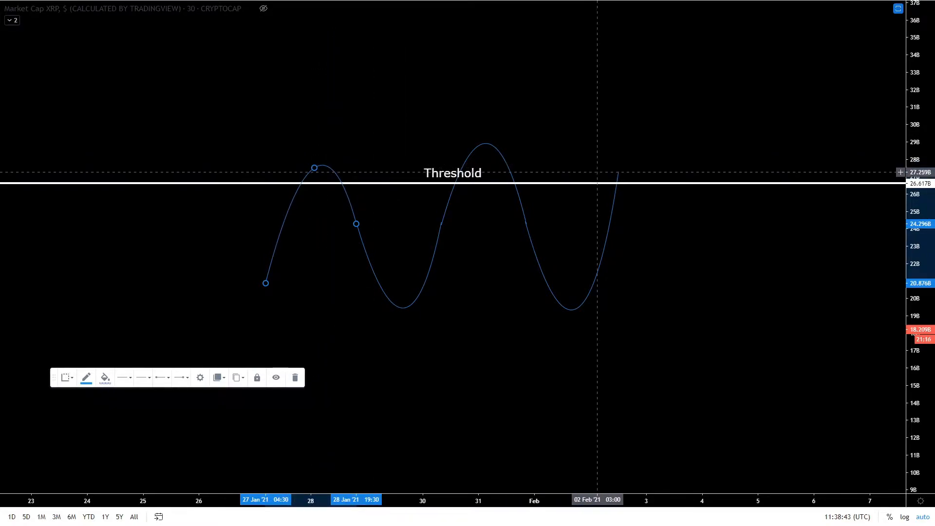
pyautogui.moveTo(315, 169); pyautogui.dragTo(315, 188)
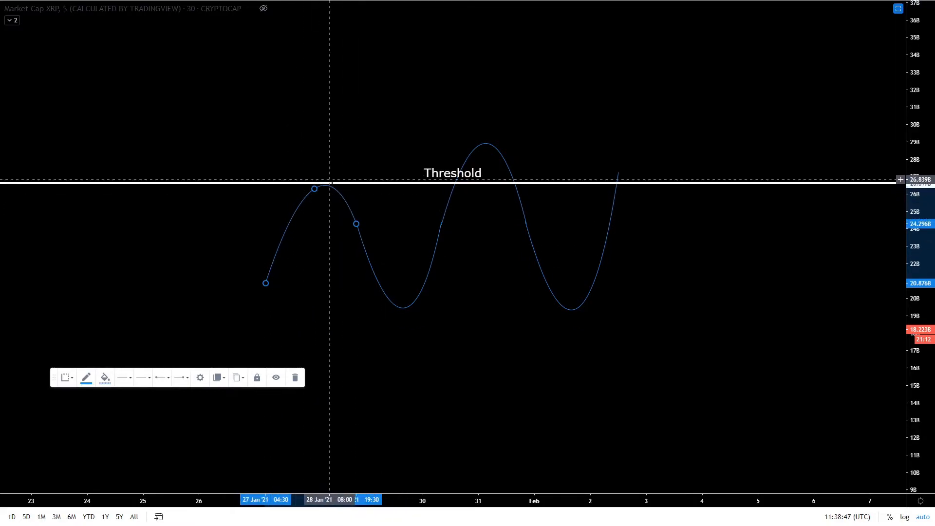
pyautogui.moveTo(314, 188); pyautogui.dragTo(313, 146)
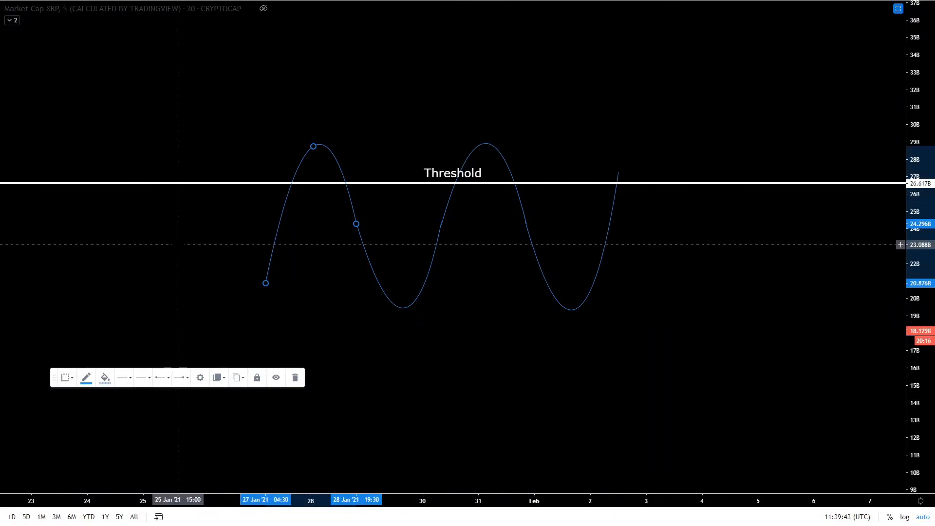
# Step: Leave full-screen view, sketch a red brush line with a steep dip at the first wave's peak, and undo it
pyautogui.click(88, 378)
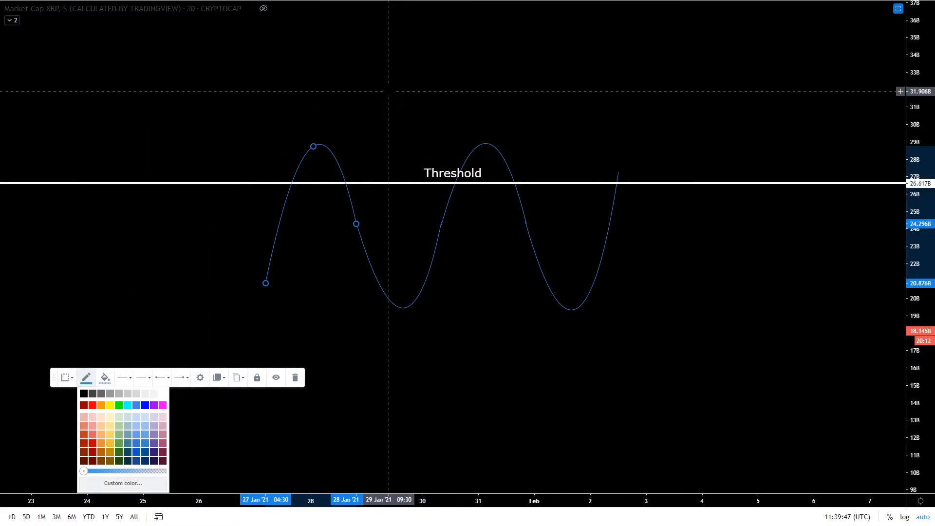
pyautogui.click(825, 104)
pyautogui.press('Escape')
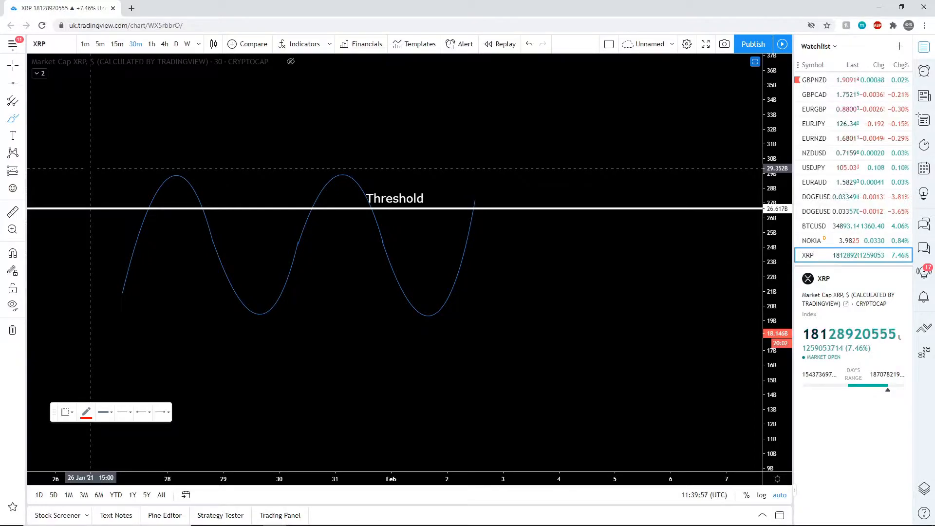
pyautogui.moveTo(265, 478); pyautogui.dragTo(350, 494)
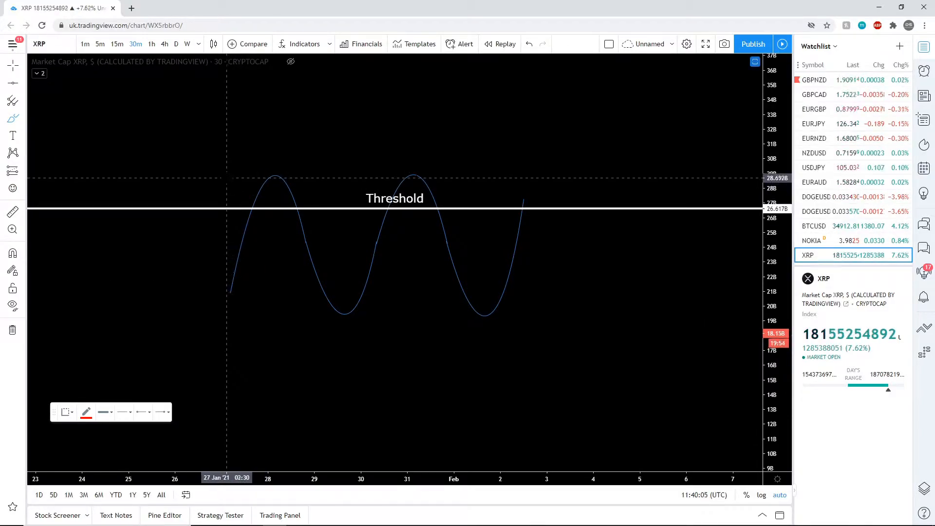
pyautogui.moveTo(227, 179)
pyautogui.mouseDown()
pyautogui.moveTo(250, 180)
pyautogui.moveTo(251, 193)
pyautogui.moveTo(291, 194)
pyautogui.moveTo(295, 181)
pyautogui.moveTo(319, 177)
pyautogui.mouseUp()
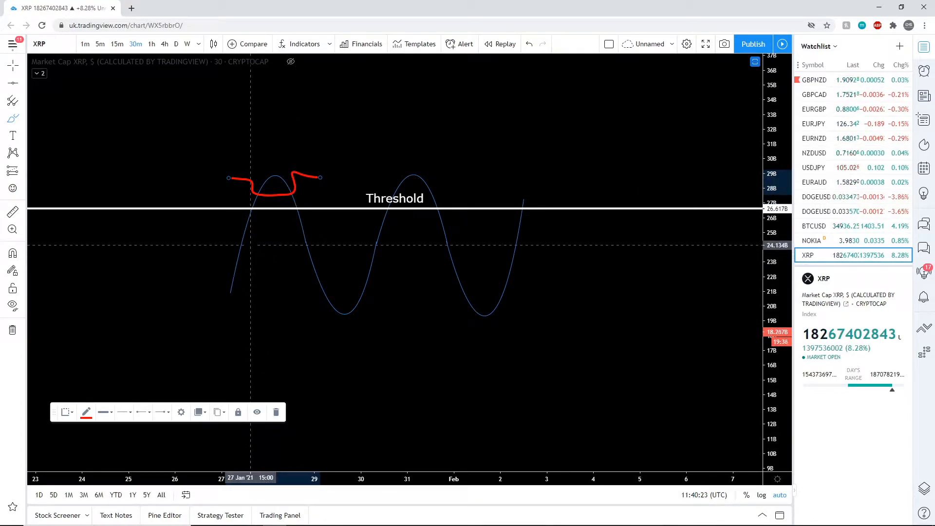
pyautogui.hotkey('ctrl', 'z')
# Step: Sketch a red brush line with a shallow, gradual dip across the first wave's peak, and undo it
pyautogui.moveTo(214, 179); pyautogui.dragTo(259, 176)
pyautogui.moveTo(263, 178)
pyautogui.mouseDown()
pyautogui.moveTo(289, 186)
pyautogui.moveTo(320, 175)
pyautogui.mouseUp()
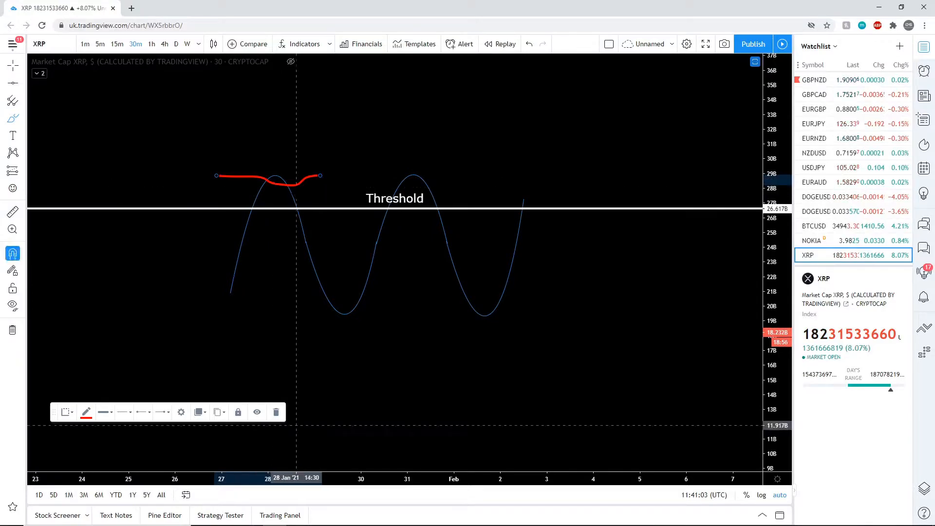
pyautogui.hotkey('ctrl', 'z')
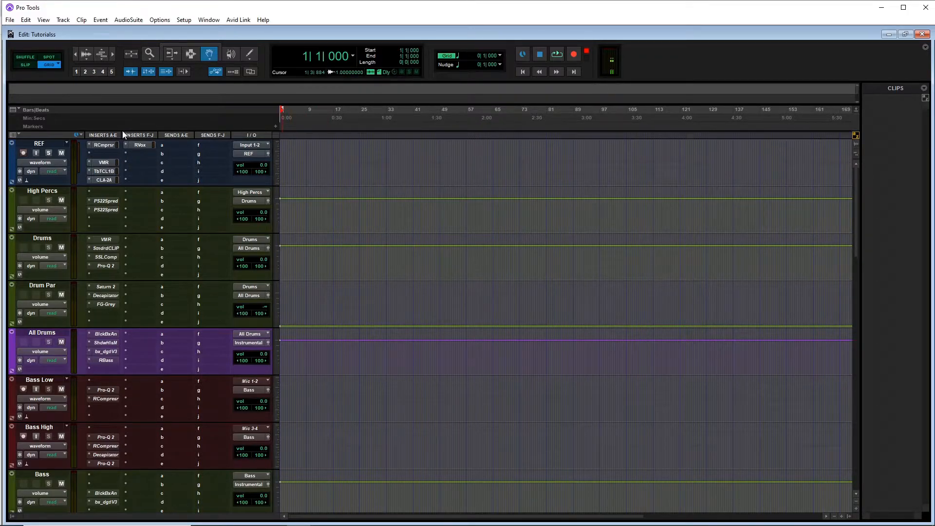
# Step: In the RCompressor insert on the Pro Tools REF track, set attack to 3.14, release to 728 and ratio to 4.12
pyautogui.click(100, 146)
pyautogui.moveTo(240, 107); pyautogui.dragTo(444, 125)
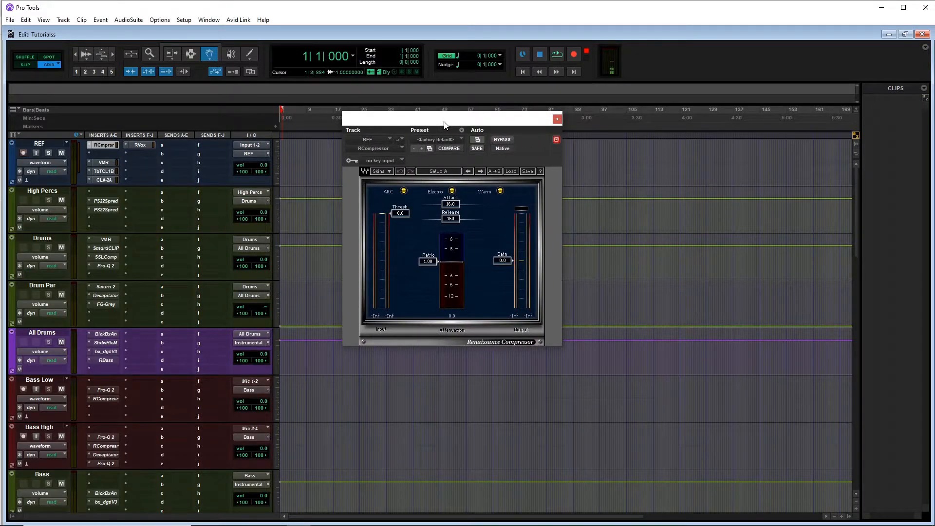
pyautogui.moveTo(456, 207)
pyautogui.mouseDown()
pyautogui.moveTo(435, 206)
pyautogui.moveTo(465, 217)
pyautogui.mouseUp()
pyautogui.moveTo(428, 261); pyautogui.dragTo(428, 278)
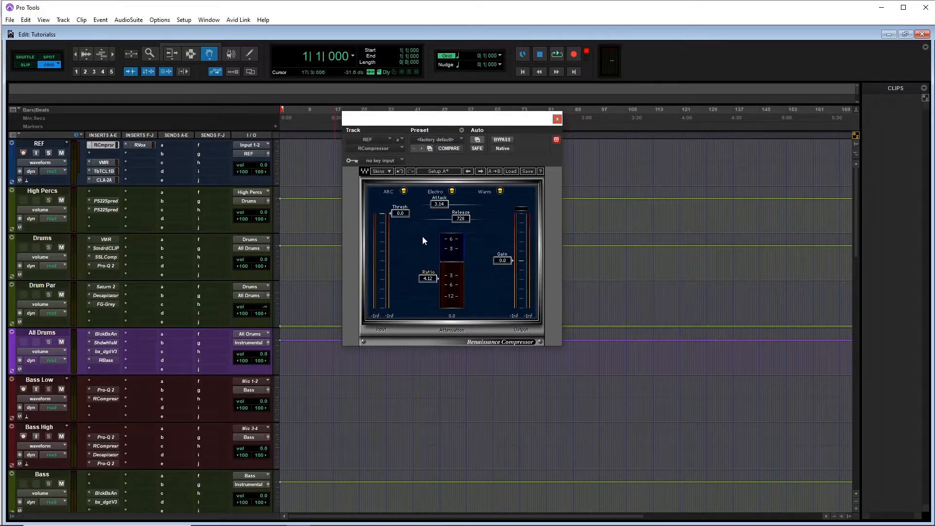
# Step: Set the Renaissance Compressor's threshold to -22.3 and close the plug-in
pyautogui.moveTo(400, 225); pyautogui.dragTo(400, 222)
pyautogui.moveTo(402, 224); pyautogui.dragTo(402, 250)
pyautogui.moveTo(483, 120); pyautogui.dragTo(508, 123)
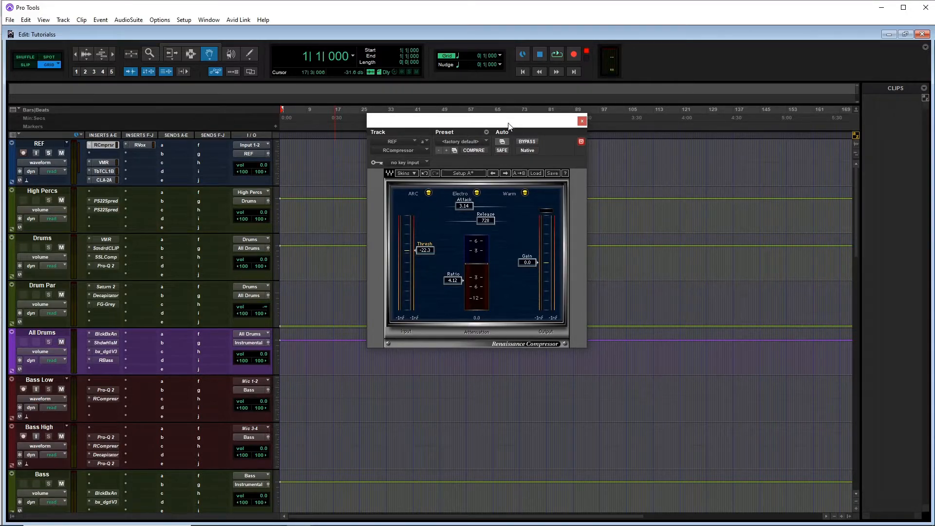
pyautogui.click(582, 121)
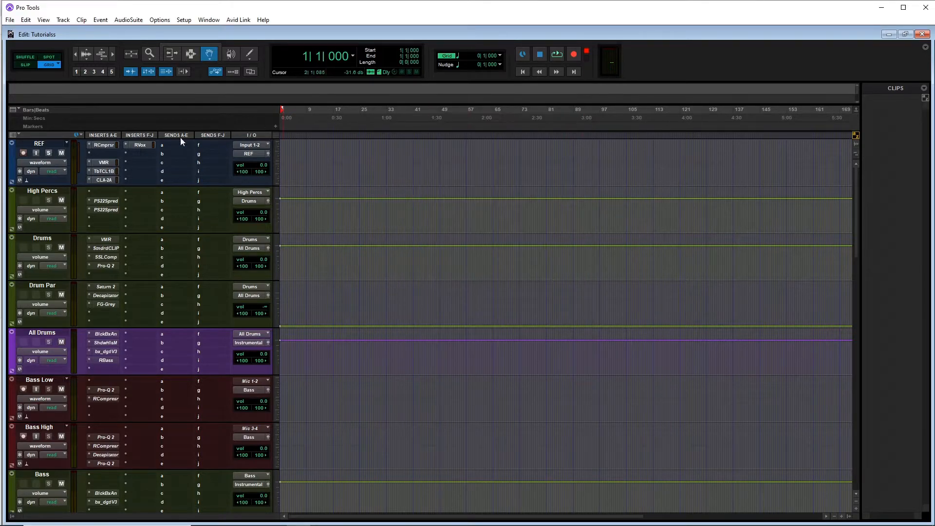
# Step: Move the REF track's Tube-Tech CL 1B to the second insert slot and open it
pyautogui.moveTo(103, 173); pyautogui.dragTo(100, 154)
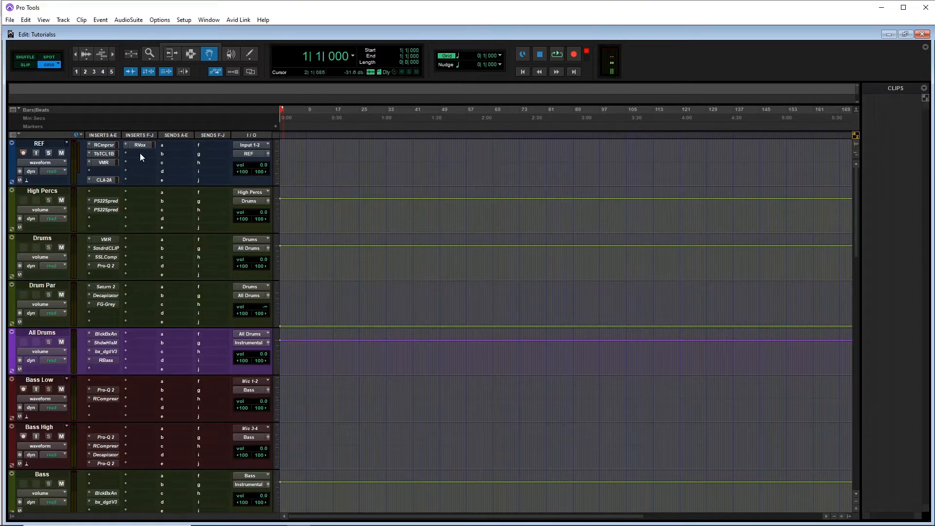
pyautogui.click(109, 155)
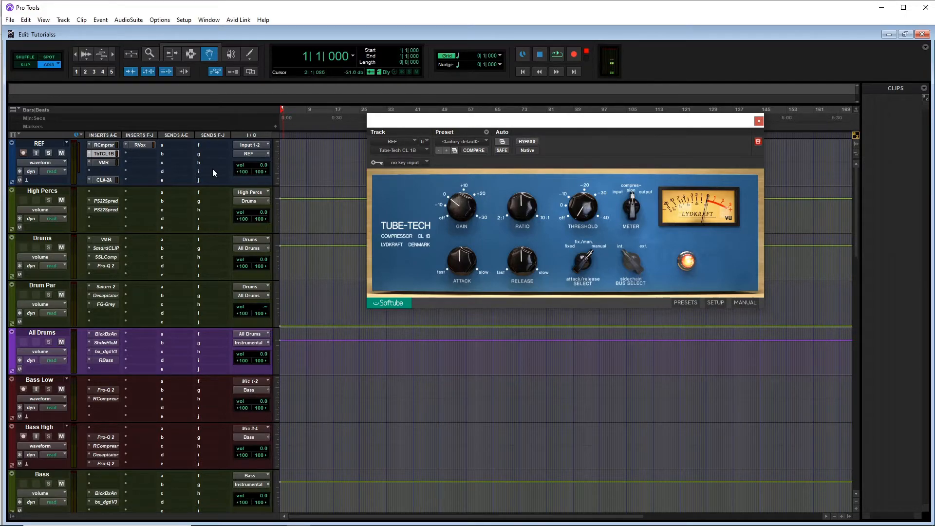
pyautogui.moveTo(447, 126); pyautogui.dragTo(414, 125)
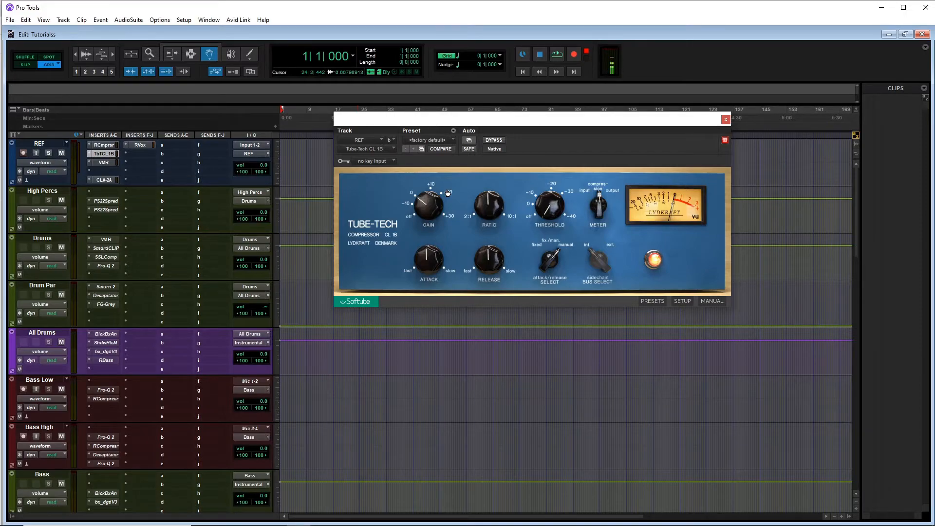
# Step: Set the Tube-Tech CL 1B's attack to 6.5 and its release to 7.1
pyautogui.moveTo(433, 269)
pyautogui.mouseDown()
pyautogui.moveTo(436, 259)
pyautogui.moveTo(436, 292)
pyautogui.moveTo(435, 263)
pyautogui.mouseUp()
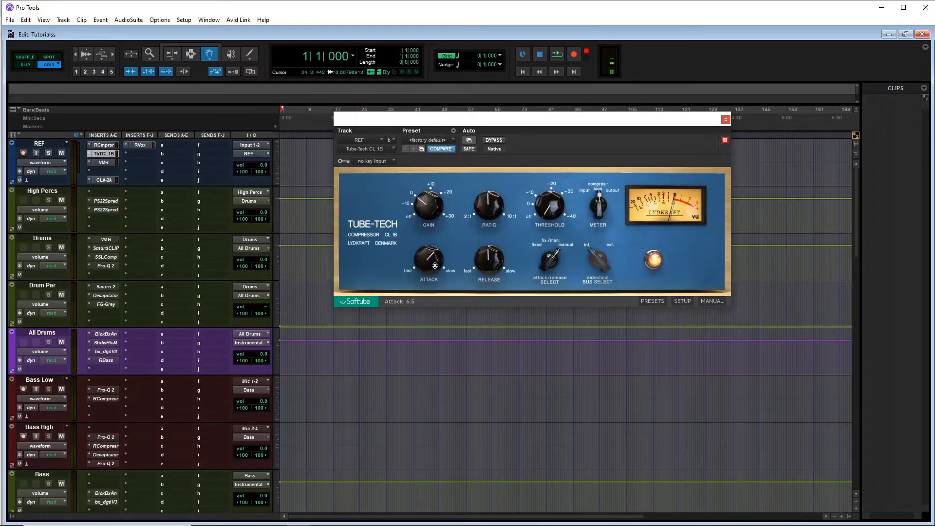
pyautogui.moveTo(492, 267); pyautogui.dragTo(494, 249)
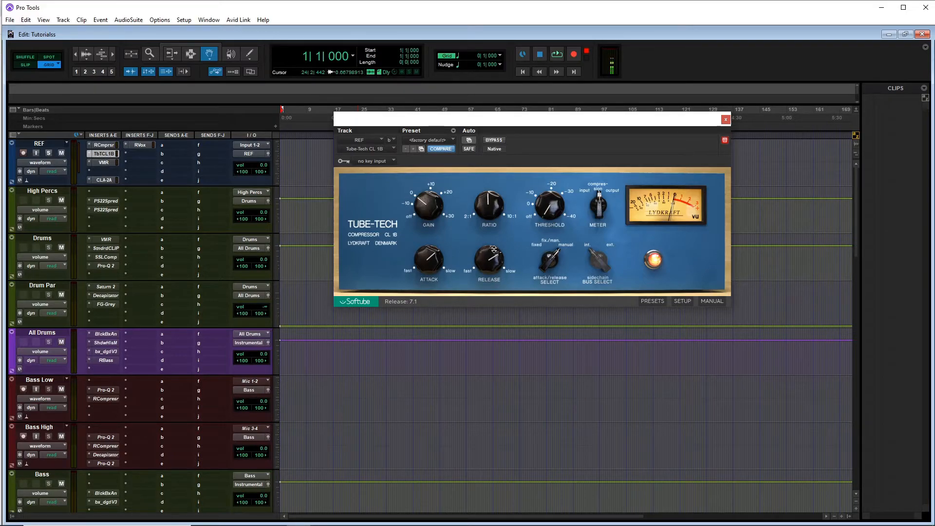
pyautogui.moveTo(571, 124); pyautogui.dragTo(564, 146)
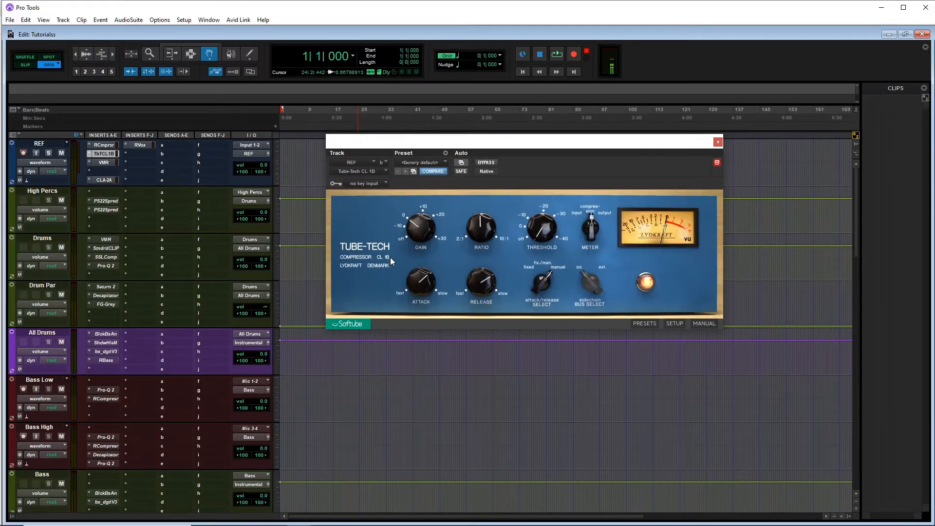
# Step: View the Virtual Mix Rack compressors on the REF track, and return to the Tube-Tech CL 1B
pyautogui.click(106, 163)
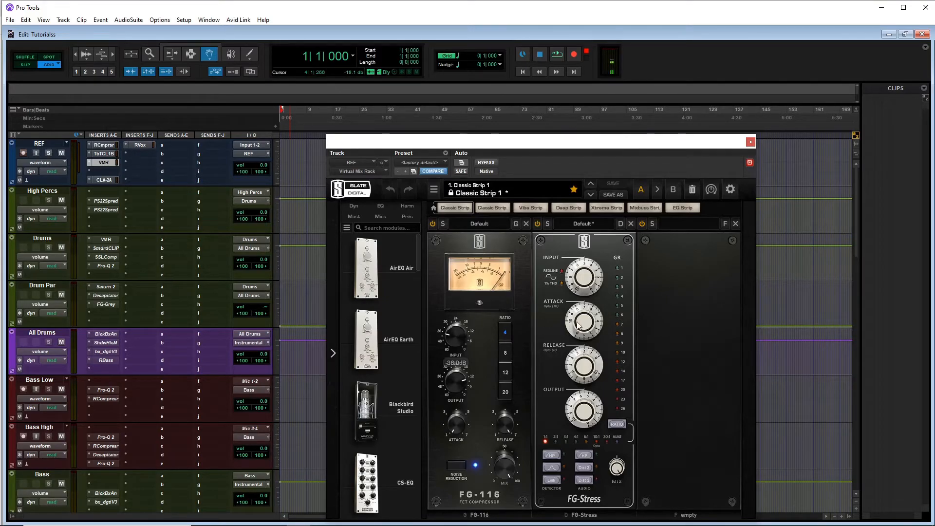
pyautogui.click(103, 153)
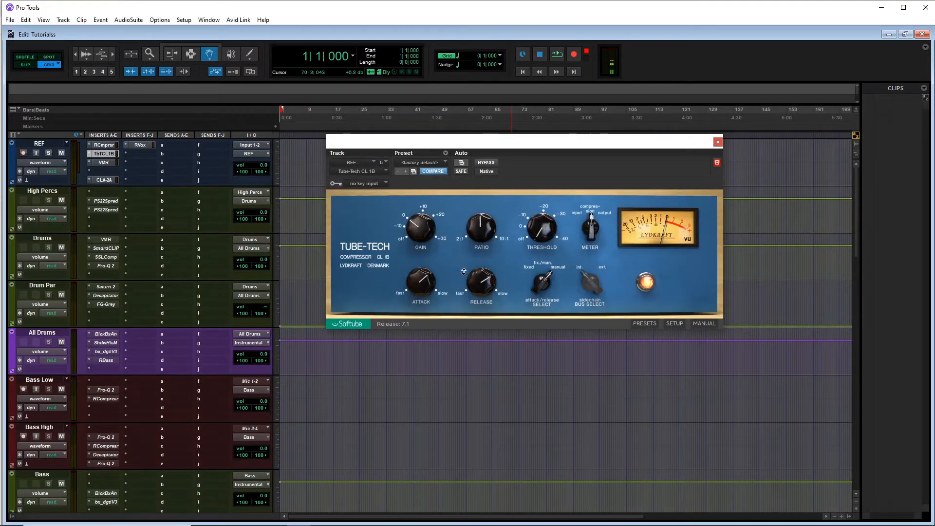
pyautogui.moveTo(499, 144); pyautogui.dragTo(491, 151)
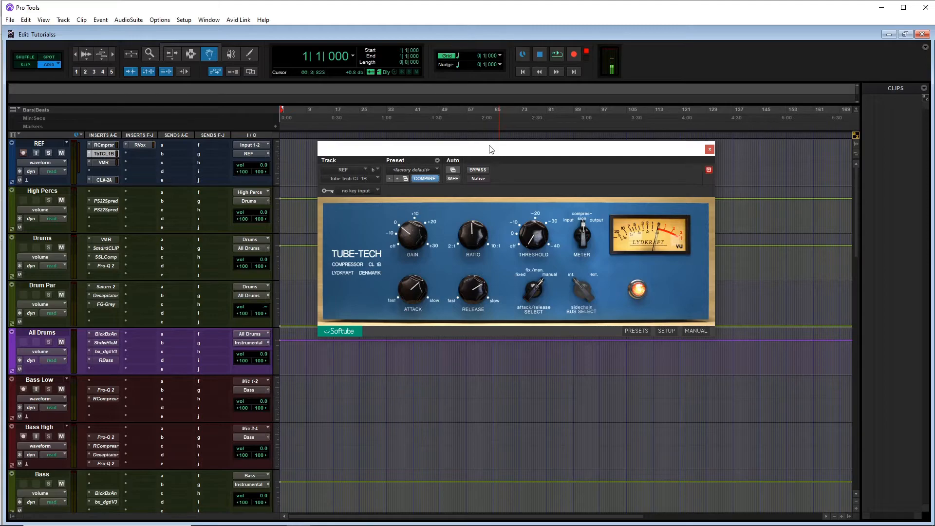
# Step: Lower the Tube-Tech CL 1B's ratio toward its 2:1 end
pyautogui.moveTo(414, 291)
pyautogui.moveTo(479, 240); pyautogui.dragTo(481, 263)
pyautogui.moveTo(601, 146); pyautogui.dragTo(614, 128)
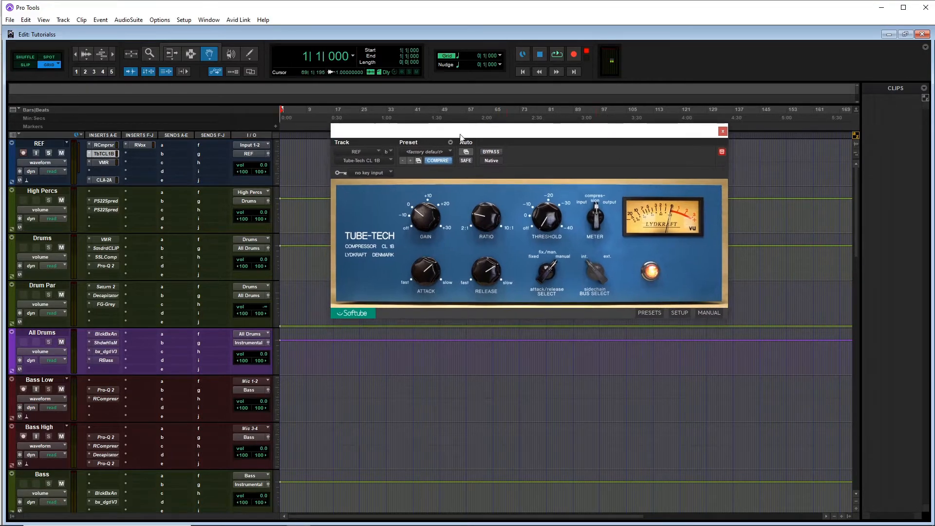
# Step: On the REF track's CLA-2A, switch the mode to Limit and raise peak reduction to about 63
pyautogui.click(106, 181)
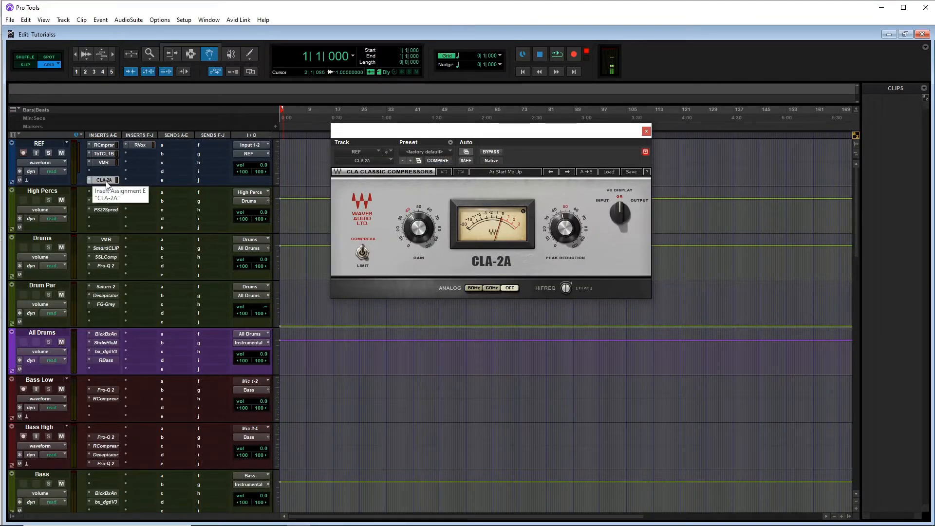
pyautogui.moveTo(403, 145); pyautogui.dragTo(411, 155)
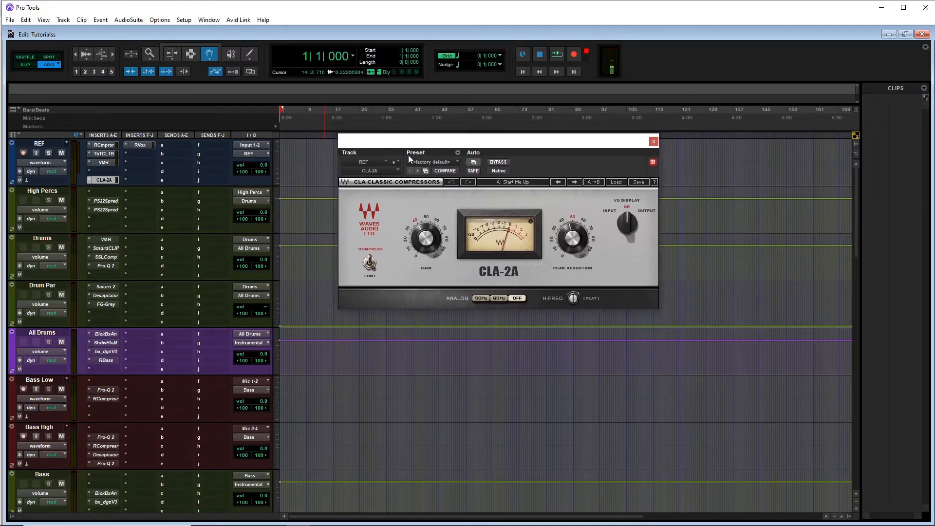
pyautogui.click(370, 263)
pyautogui.moveTo(568, 249); pyautogui.dragTo(568, 246)
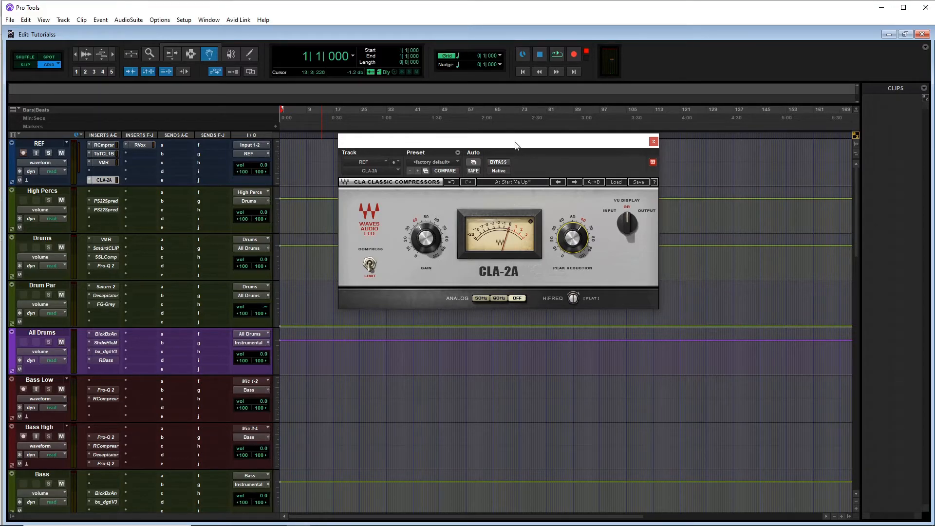
pyautogui.moveTo(516, 145); pyautogui.dragTo(525, 138)
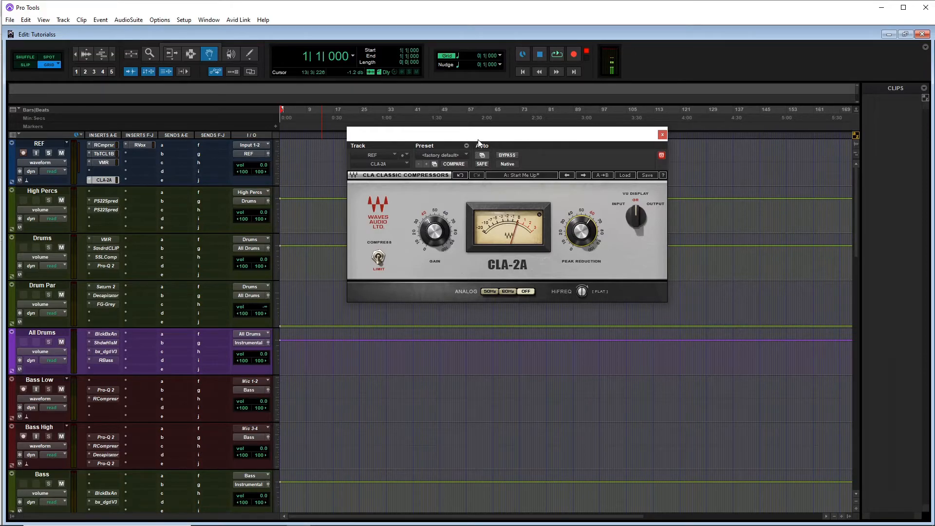
pyautogui.moveTo(478, 143); pyautogui.dragTo(460, 136)
pyautogui.moveTo(552, 235)
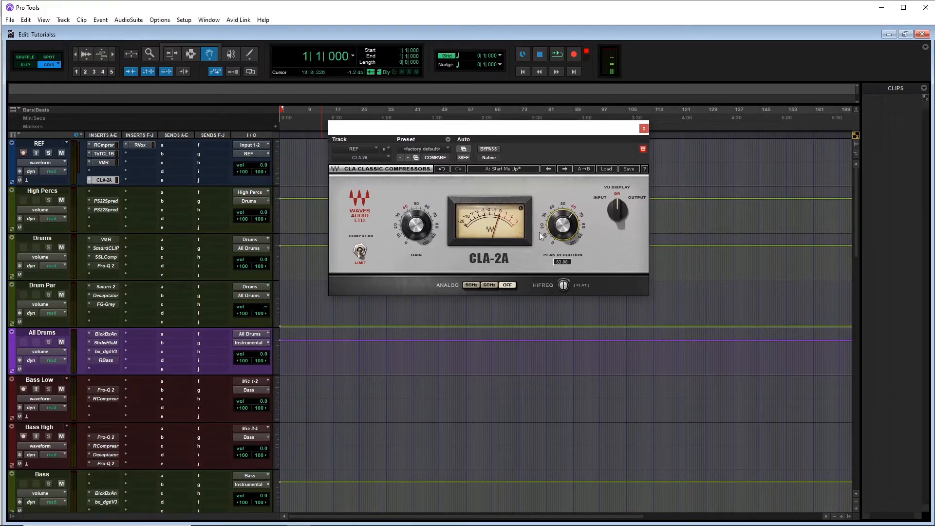
# Step: Reopen the REF track's Tube-Tech CL 1B and set its threshold to -16.0 dB
pyautogui.click(101, 154)
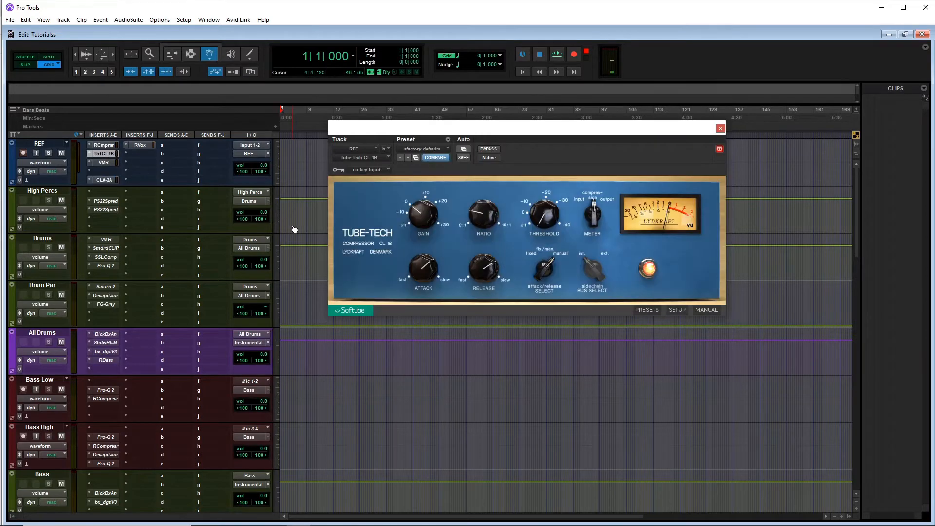
pyautogui.moveTo(546, 212); pyautogui.dragTo(546, 187)
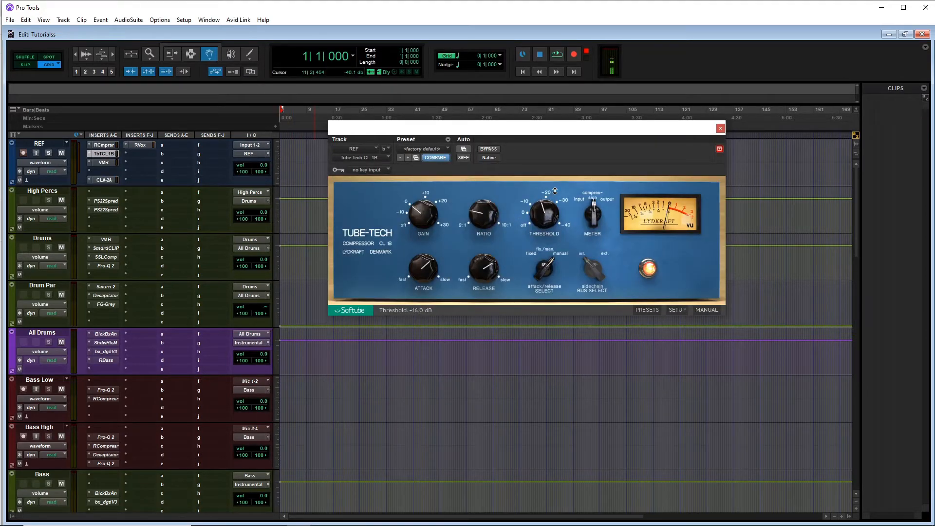
# Step: Open the REF track's Renaissance Compressor and set its threshold to -5.9
pyautogui.click(104, 145)
pyautogui.moveTo(392, 257); pyautogui.dragTo(392, 229)
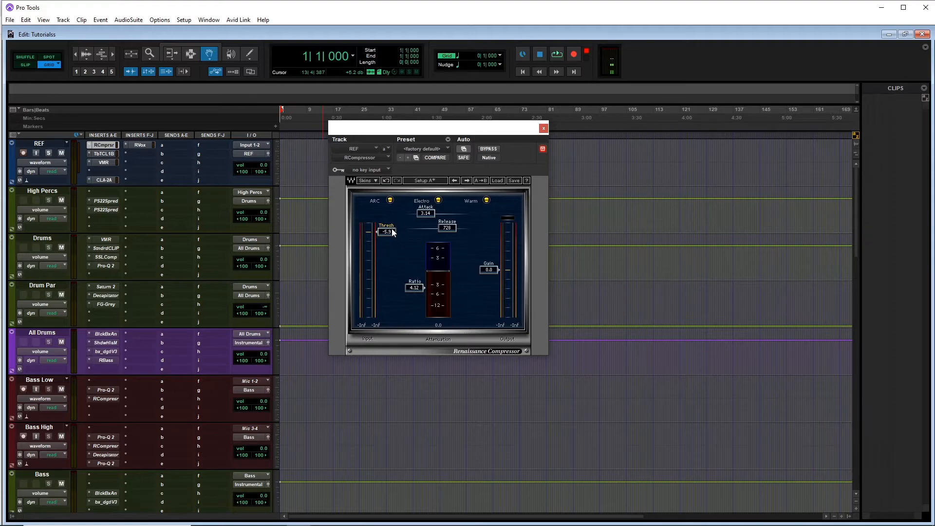
# Step: Adjust the FG-116's input and attack in the REF track's Virtual Mix Rack, and close the plug-in
pyautogui.click(110, 162)
pyautogui.moveTo(541, 129); pyautogui.dragTo(500, 116)
pyautogui.moveTo(427, 321); pyautogui.dragTo(425, 279)
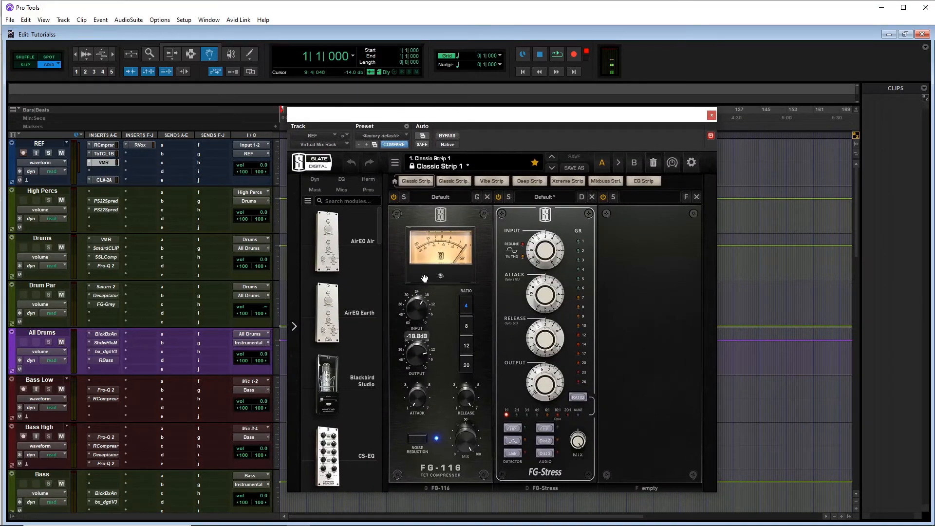
pyautogui.moveTo(417, 337); pyautogui.dragTo(419, 284)
pyautogui.moveTo(427, 297); pyautogui.dragTo(431, 350)
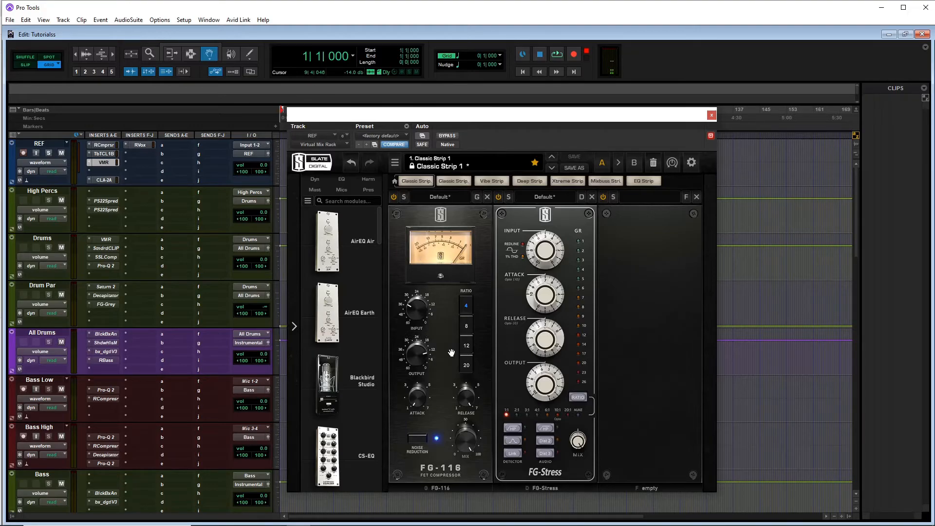
pyautogui.moveTo(410, 398)
pyautogui.mouseDown()
pyautogui.moveTo(410, 407)
pyautogui.moveTo(401, 387)
pyautogui.mouseUp()
pyautogui.click(712, 115)
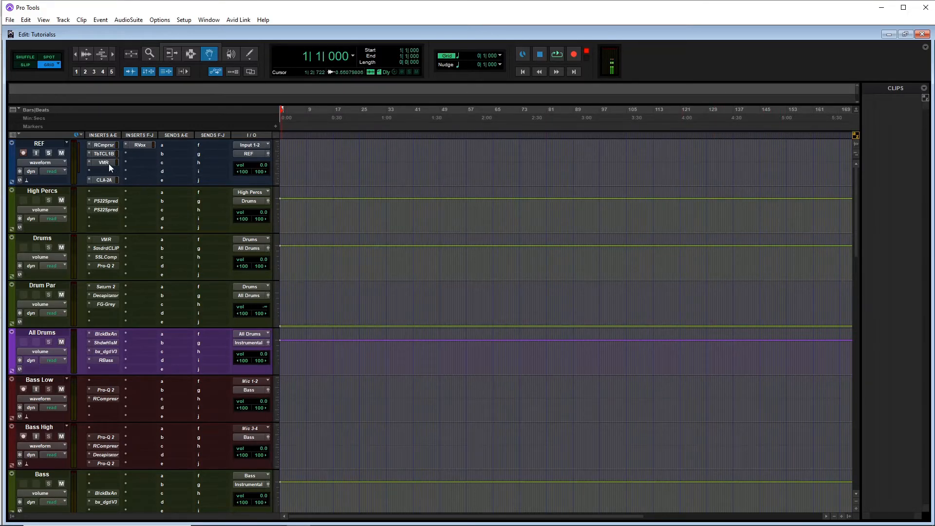
# Step: Open the Renaissance Vox on the REF track and lower its compression to -14.7
pyautogui.click(148, 147)
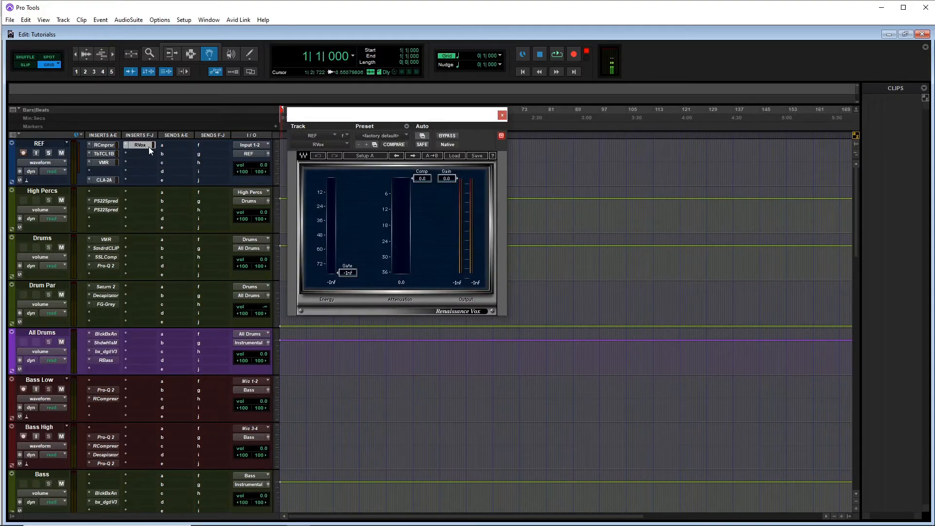
pyautogui.moveTo(341, 116); pyautogui.dragTo(429, 129)
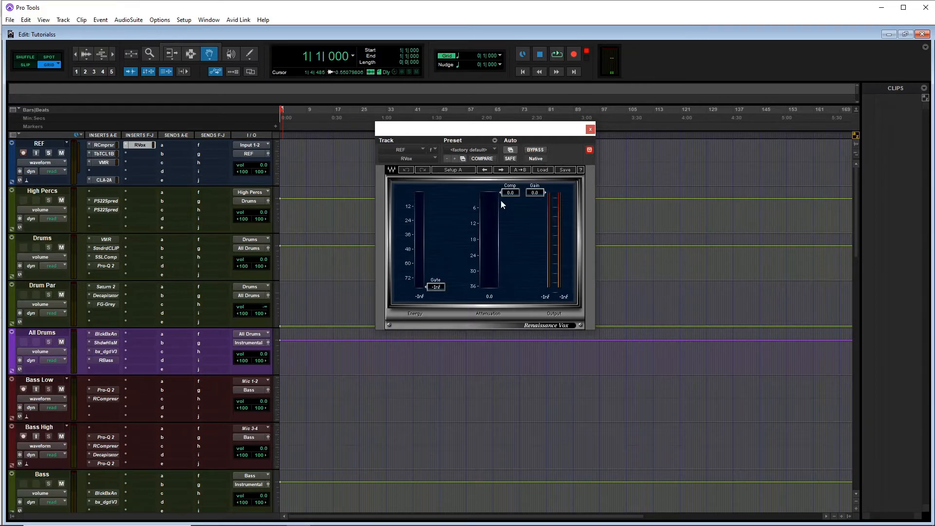
pyautogui.moveTo(513, 192); pyautogui.dragTo(513, 231)
pyautogui.moveTo(450, 130); pyautogui.dragTo(448, 161)
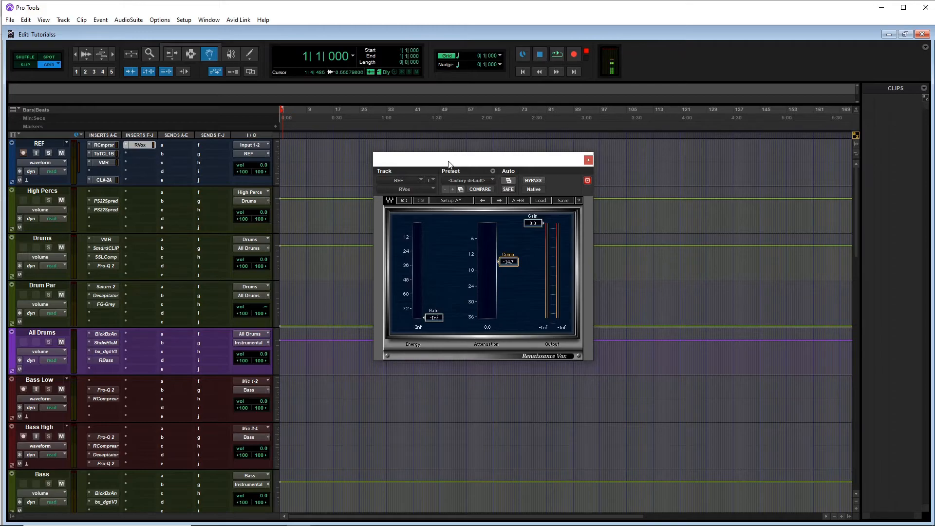
pyautogui.moveTo(448, 165); pyautogui.dragTo(451, 158)
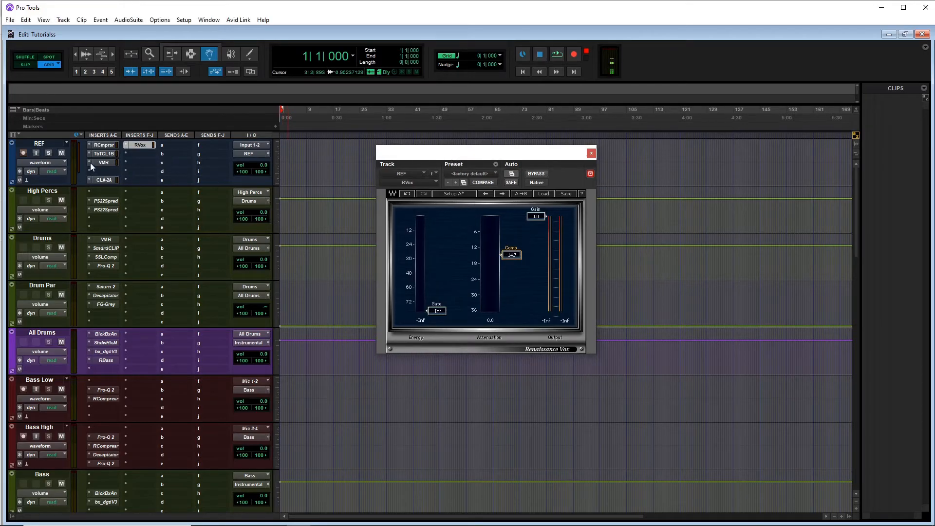
# Step: Reopen the REF track's Tube-Tech CL 1B and adjust its release
pyautogui.click(102, 153)
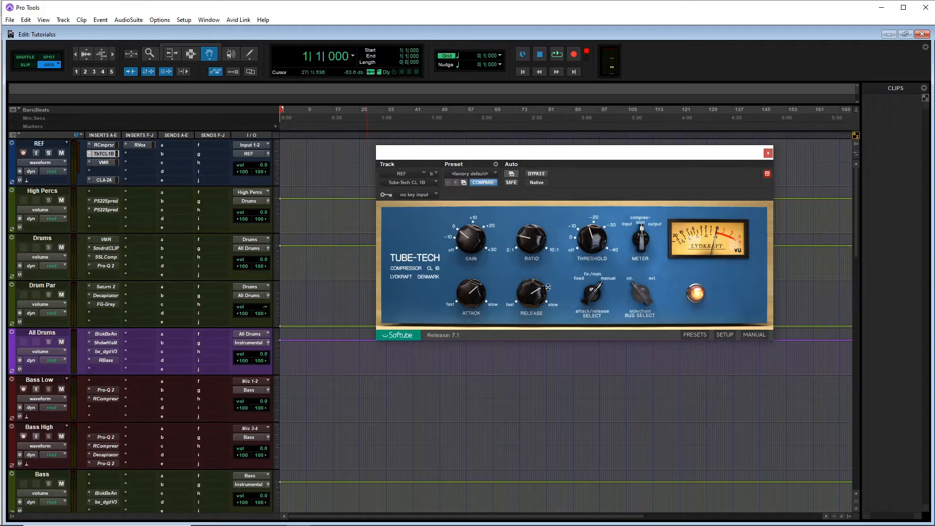
pyautogui.moveTo(538, 340); pyautogui.dragTo(536, 323)
# Step: Remove the FG-116 and FG-Stress modules from the REF track's Virtual Mix Rack
pyautogui.click(108, 163)
pyautogui.moveTo(445, 154); pyautogui.dragTo(343, 125)
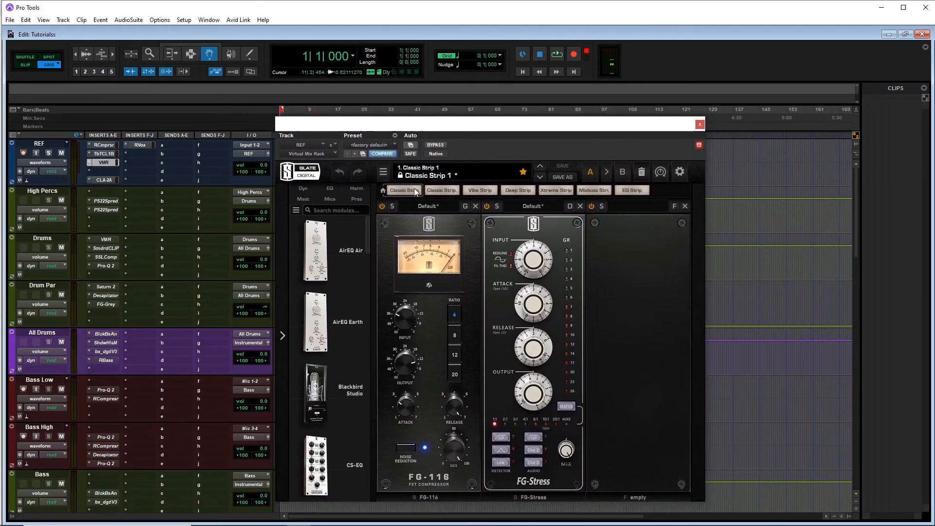
pyautogui.click(478, 207)
pyautogui.click(478, 207)
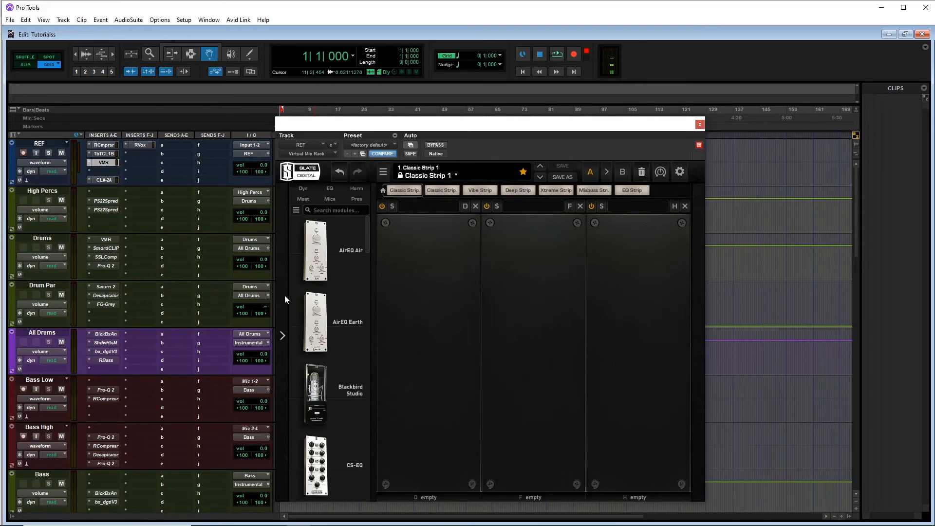
# Step: Find the FG-401 among the Virtual Mix Rack modules and load it into the first empty slot
pyautogui.scroll(-5, 322, 304)
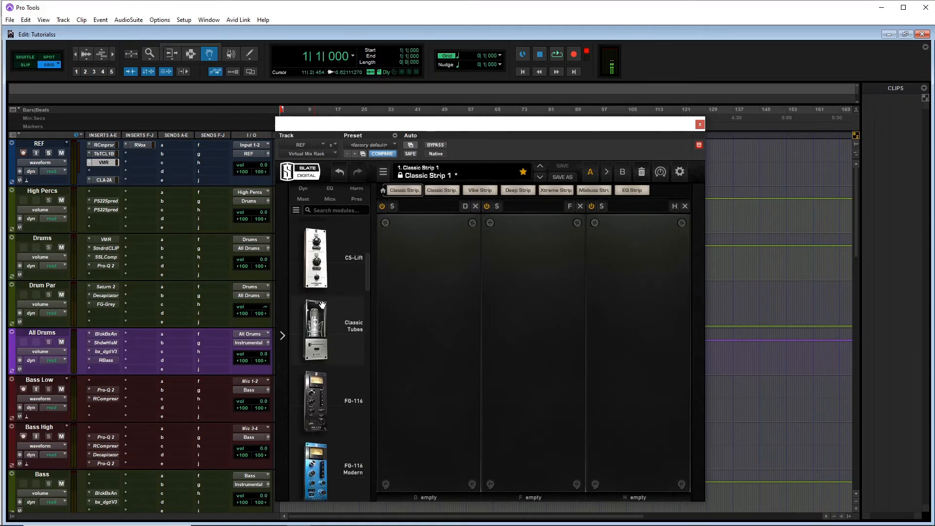
pyautogui.moveTo(322, 305)
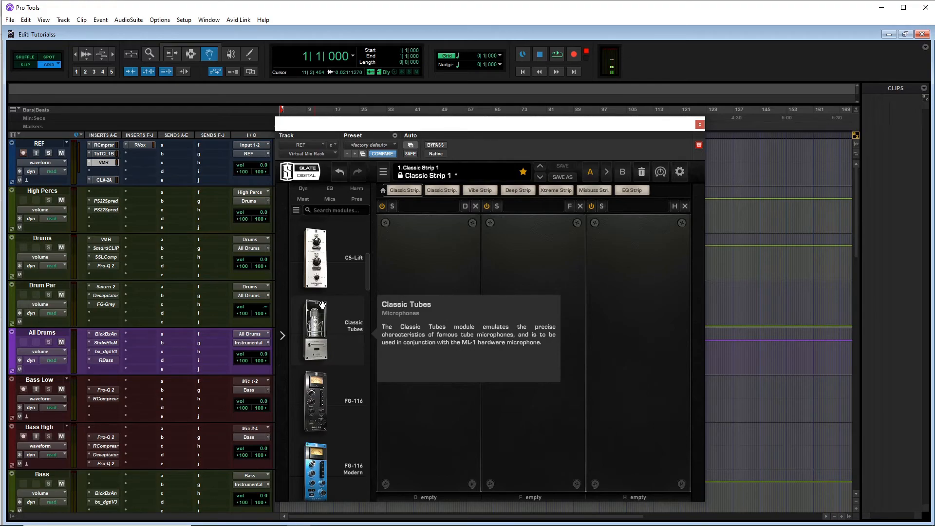
pyautogui.scroll(-2, 322, 305)
pyautogui.scroll(-4, 338, 322)
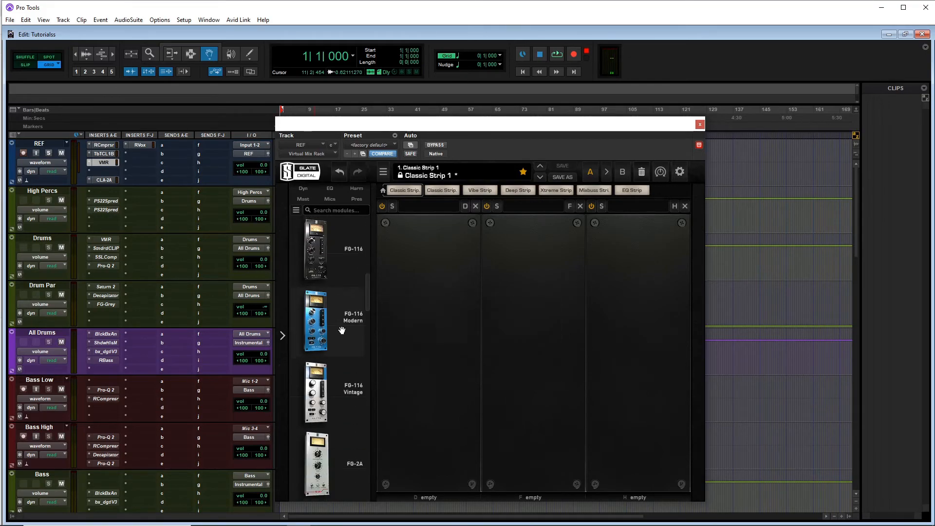
pyautogui.moveTo(334, 448); pyautogui.dragTo(454, 379)
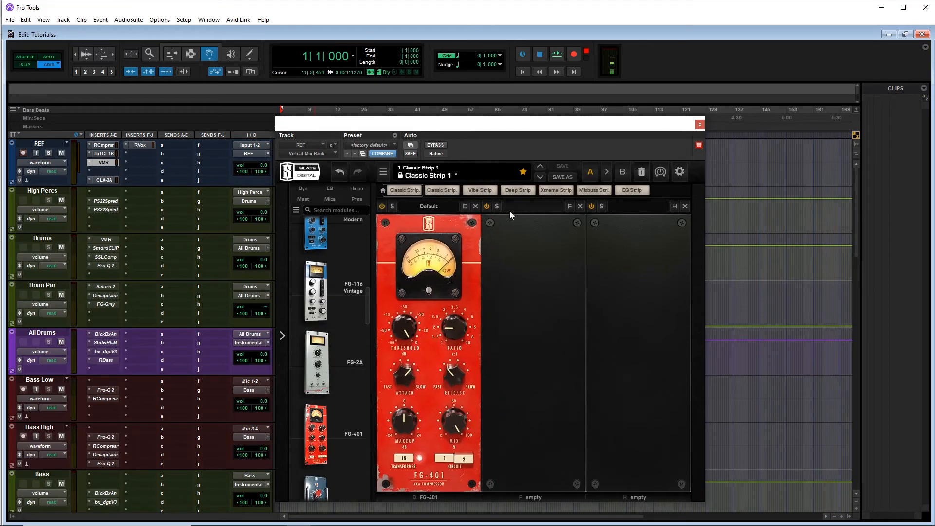
# Step: Set the FG-401's ratio to 3 and raise its release slightly toward slow
pyautogui.moveTo(512, 127); pyautogui.dragTo(534, 109)
pyautogui.moveTo(480, 306); pyautogui.dragTo(483, 287)
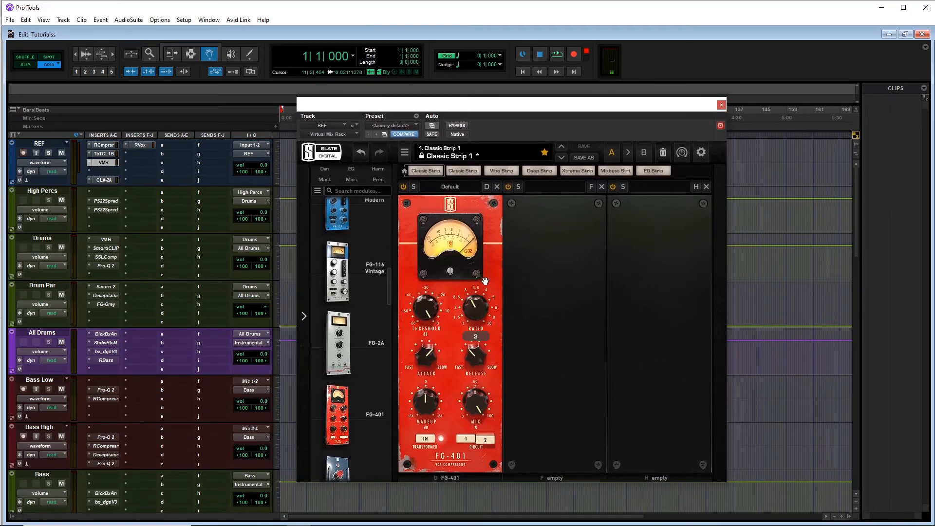
pyautogui.moveTo(478, 346); pyautogui.dragTo(478, 336)
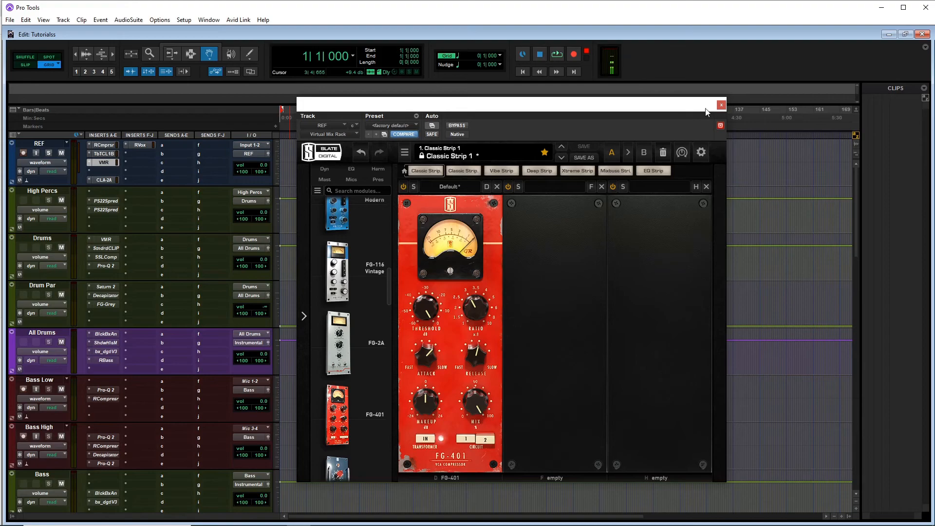
# Step: View the REF track's Renaissance Compressor, Tube-Tech CL 1B, Virtual Mix Rack and CLA-2A one after another
pyautogui.click(108, 144)
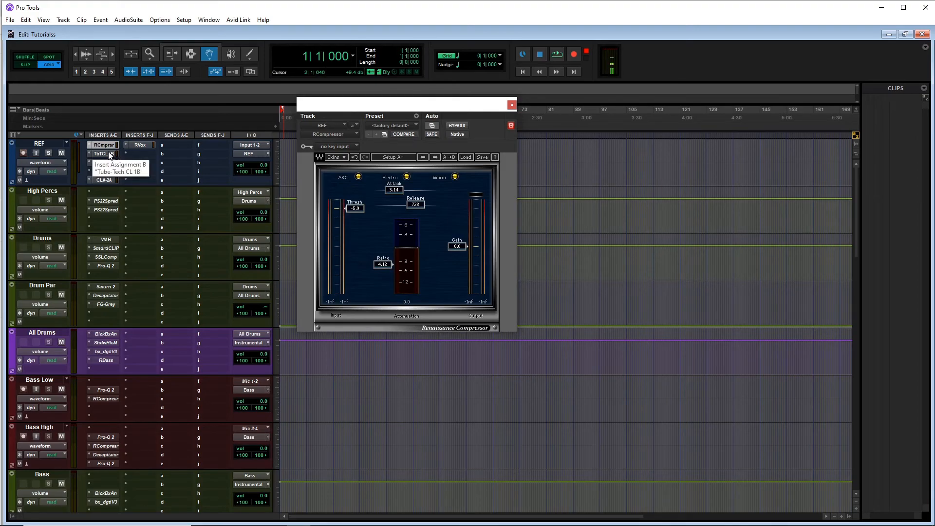
pyautogui.click(109, 154)
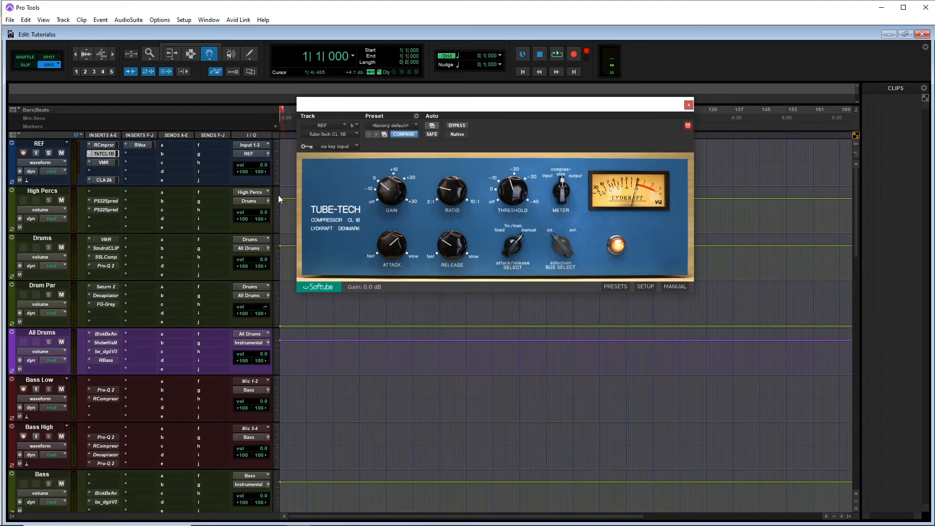
pyautogui.click(103, 162)
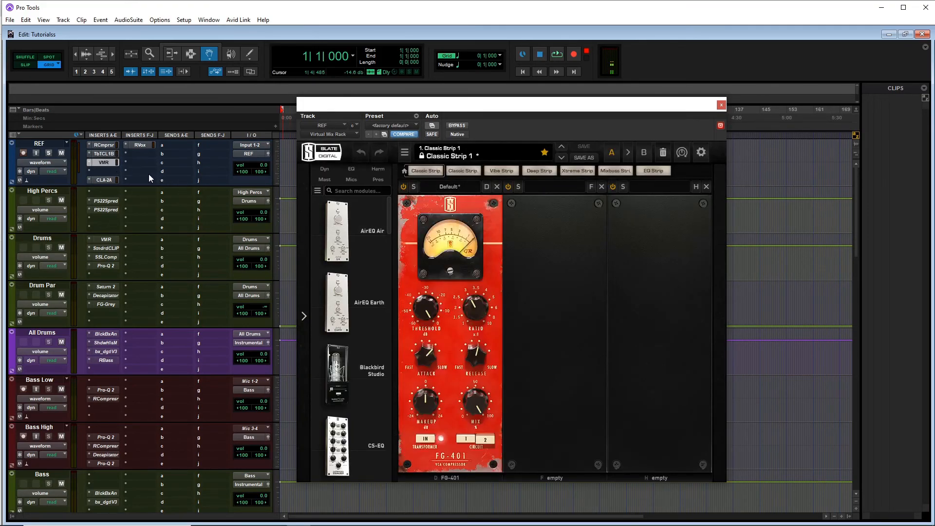
pyautogui.click(104, 180)
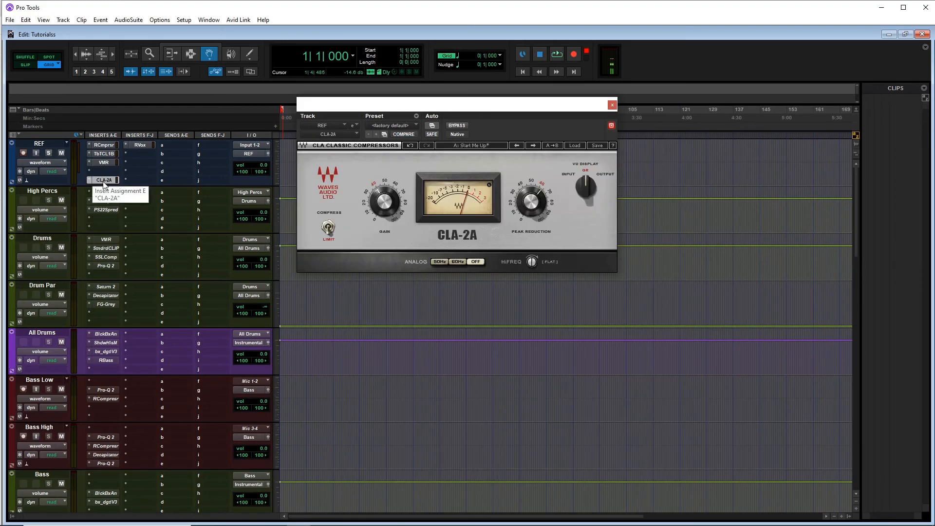